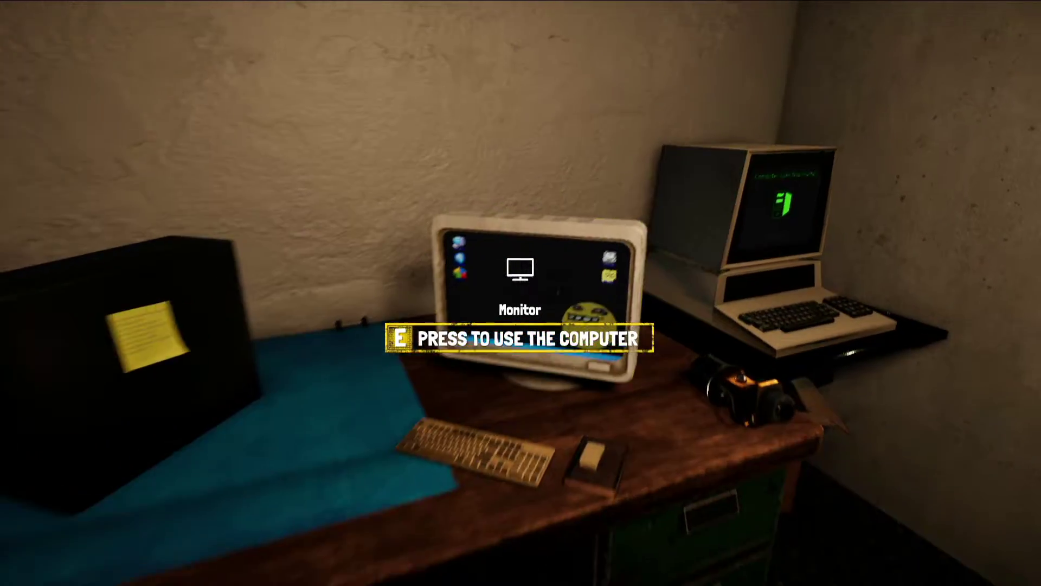
- Use the desk monitor's computer to bring up its wallpaper desktop
key("e")
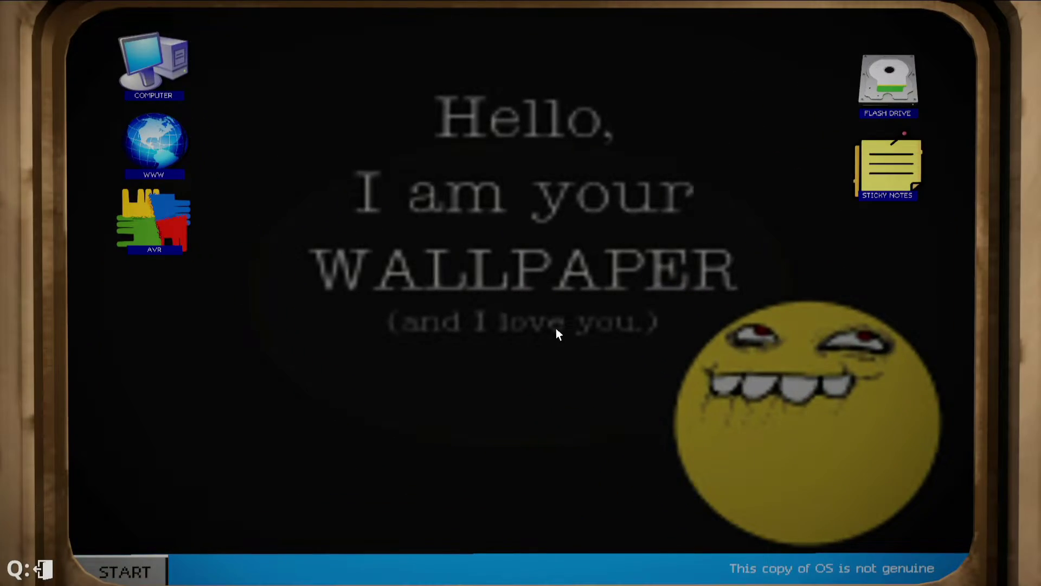
double_click(887, 82)
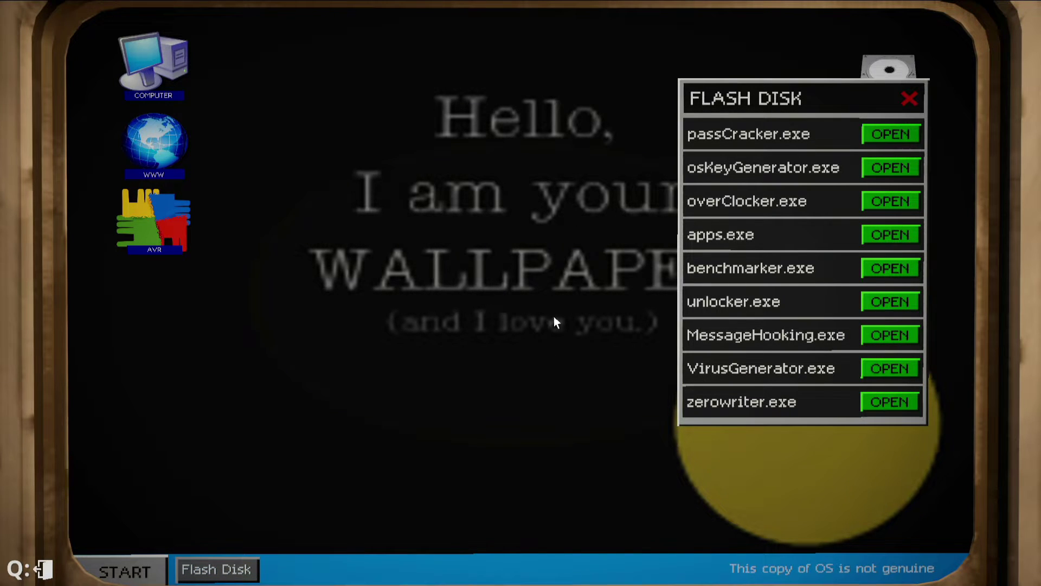
left_click(912, 101)
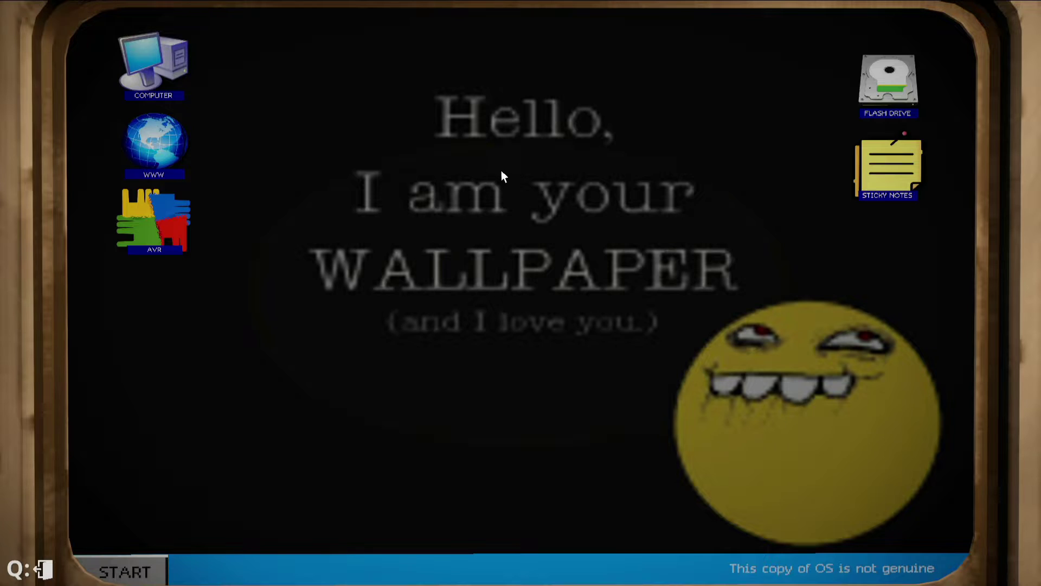
double_click(158, 151)
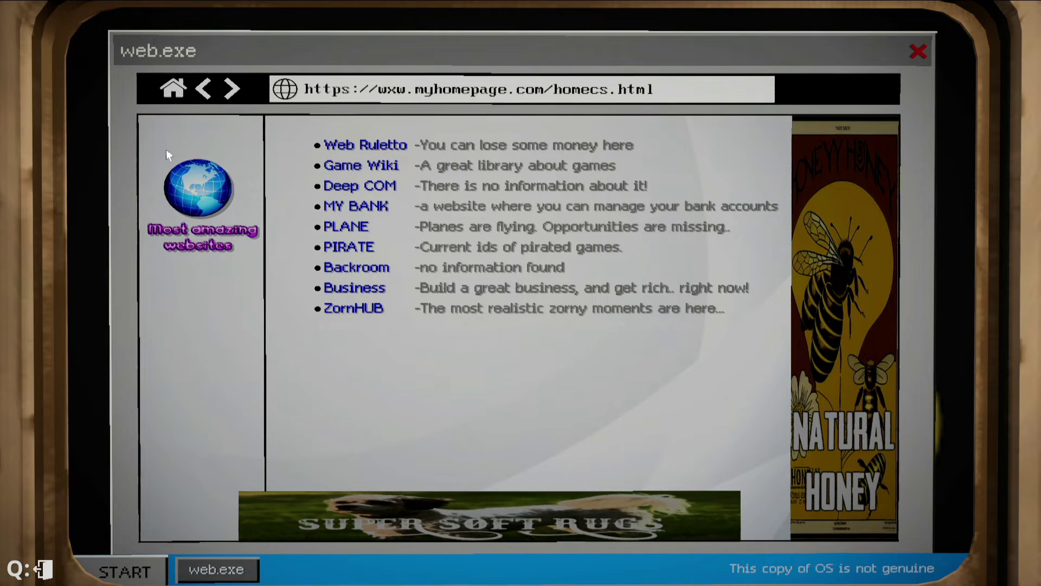
left_click(358, 189)
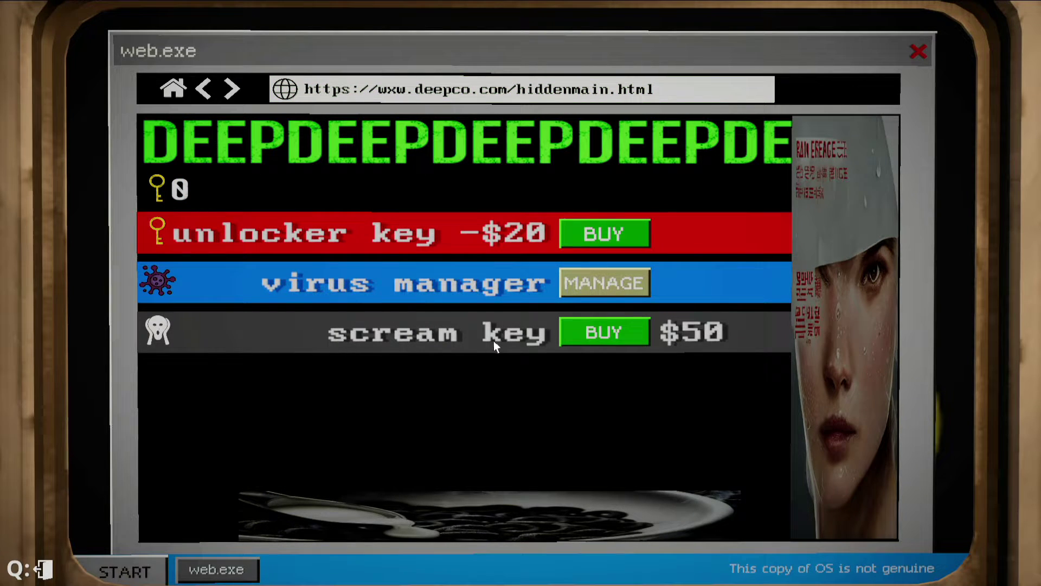
left_click(619, 334)
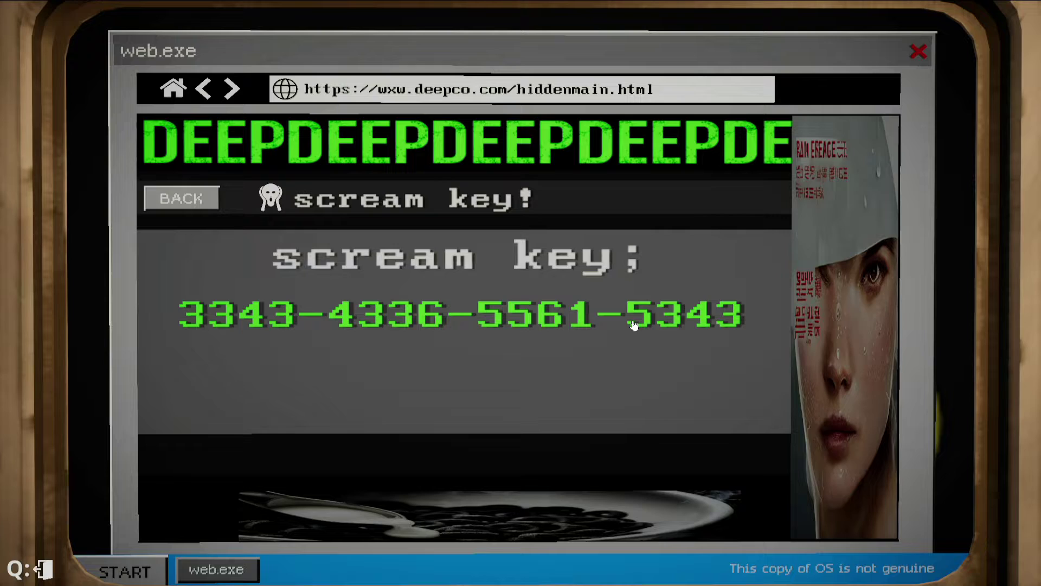
left_click(182, 199)
- Close web.exe and dismiss the dark scare video pop-up, leaving the plain wallpaper desktop
left_click(917, 51)
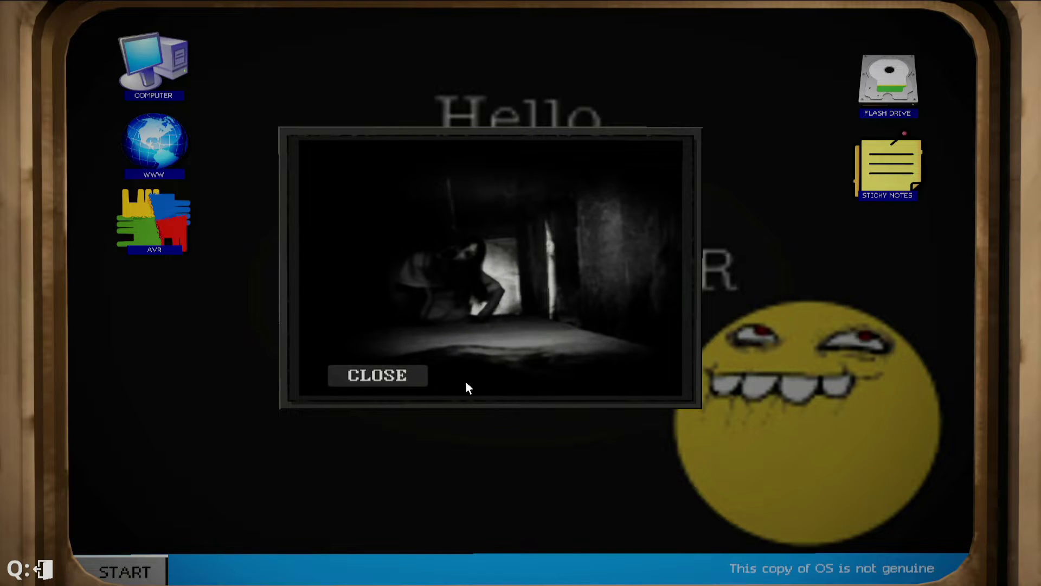
left_click(399, 379)
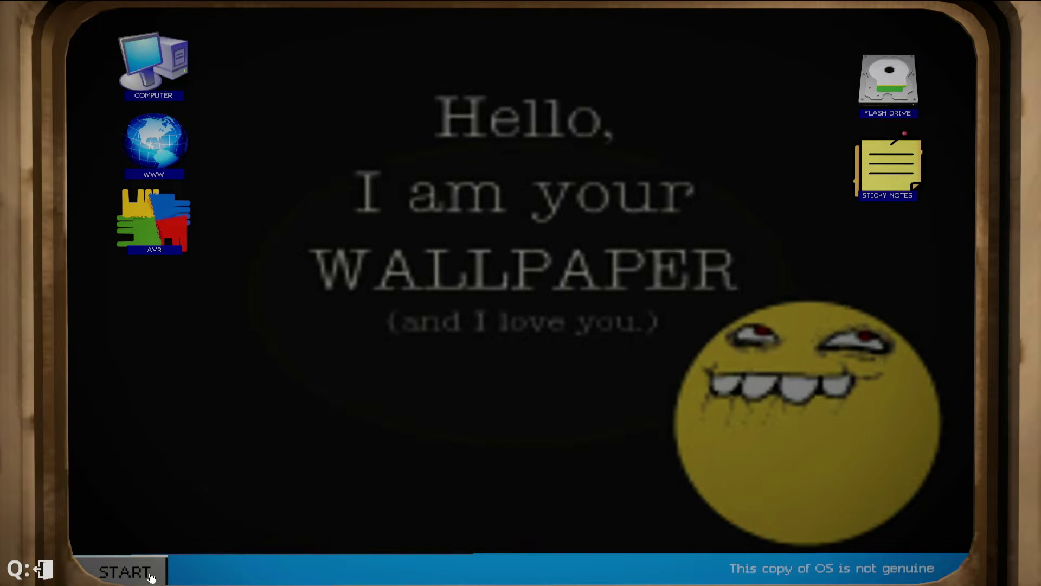
- Launch cmd.exe from Start, move its window up and right, and focus its input field
left_click(127, 571)
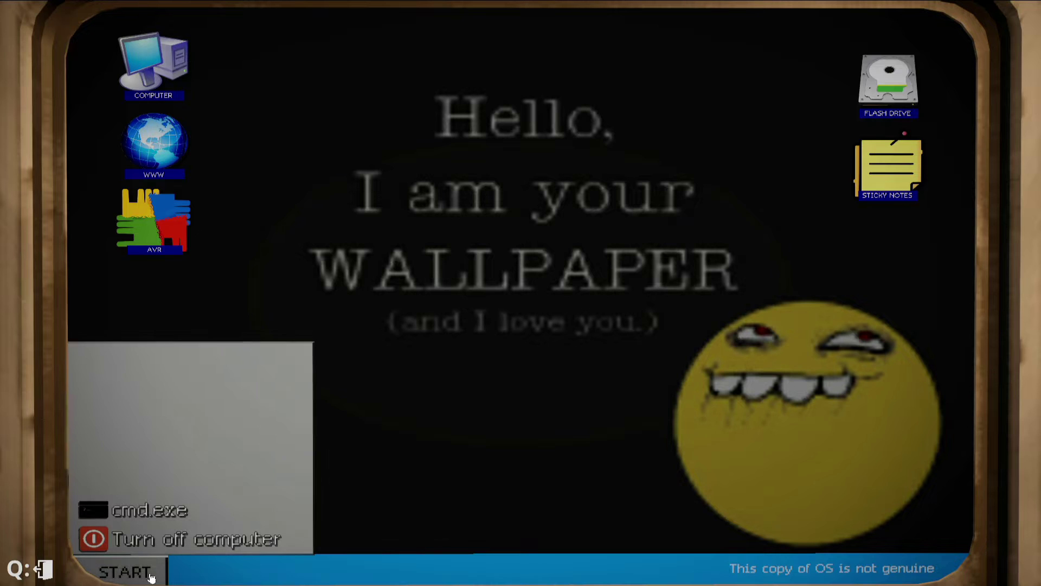
left_click(147, 509)
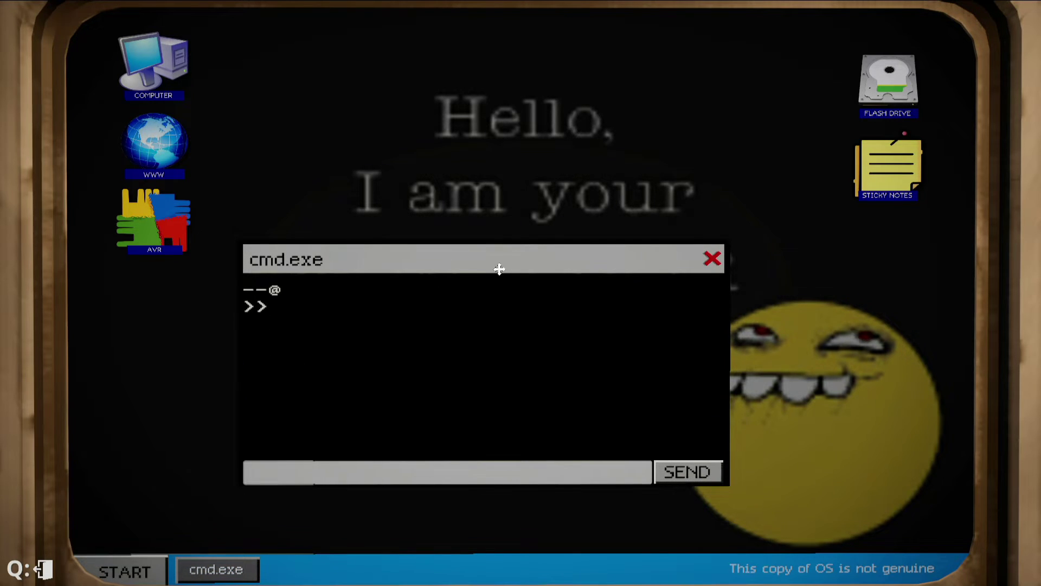
left_click_drag(499, 262, 634, 215)
left_click(448, 428)
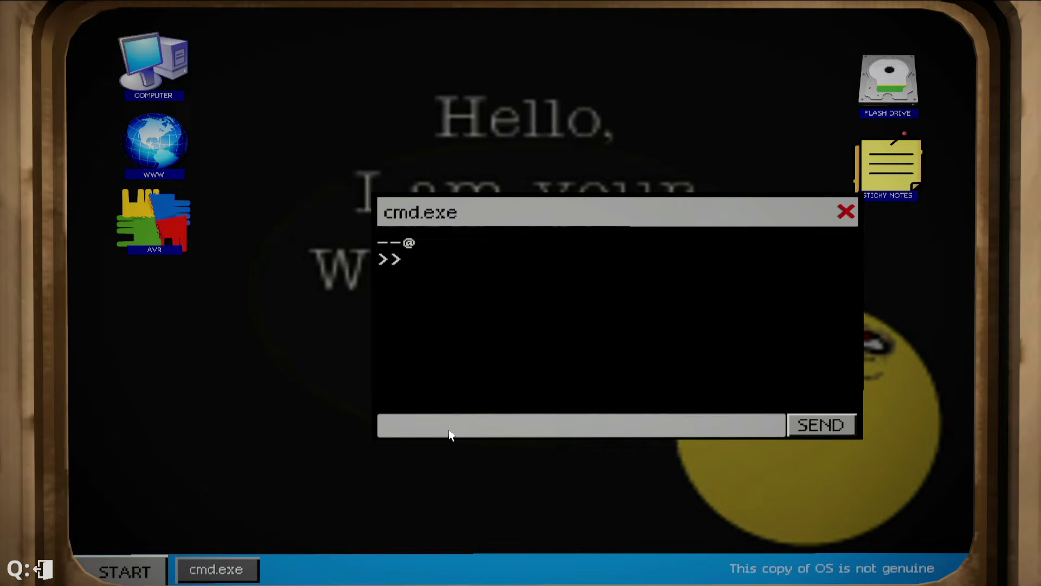
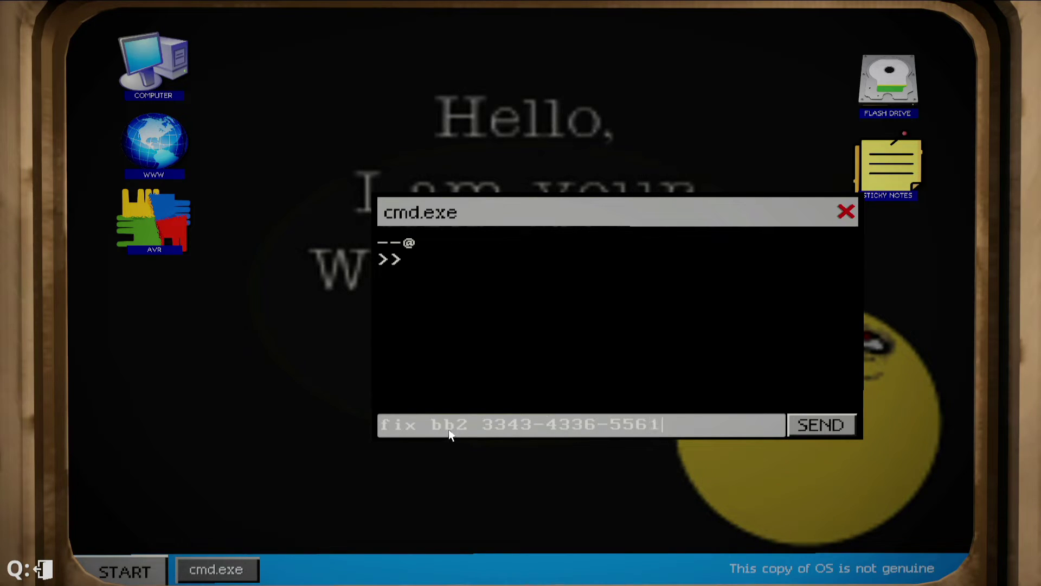
left_click(820, 425)
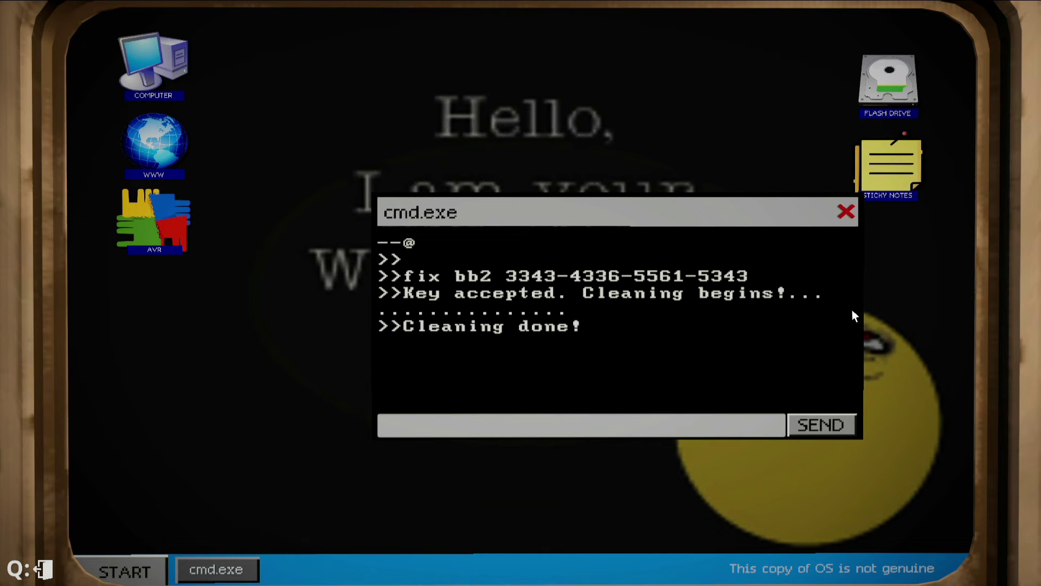
left_click(846, 213)
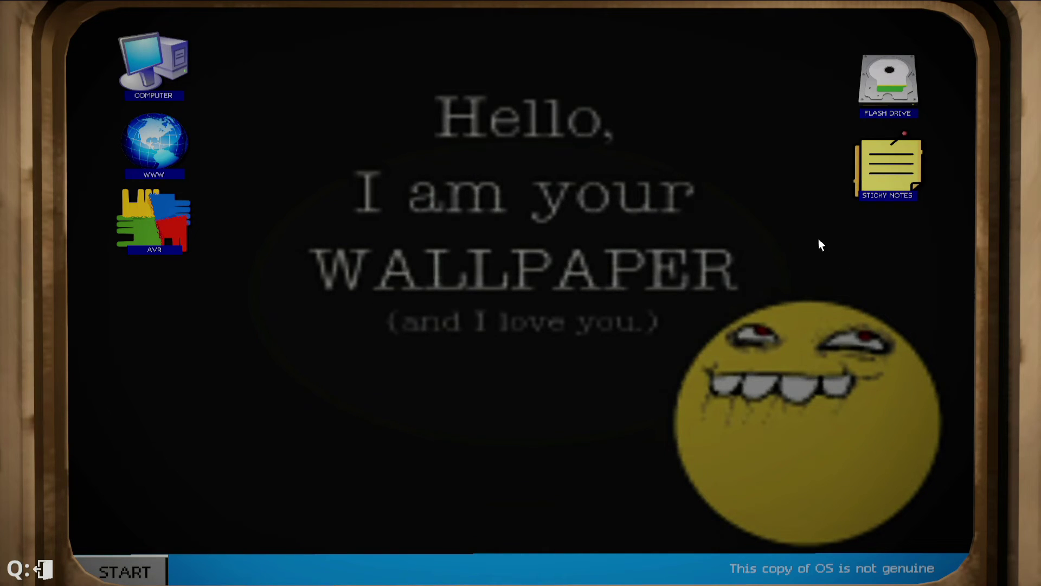
- Exit the computer and walk around the room, looking toward the corner, plant and ceiling
key("Escape")
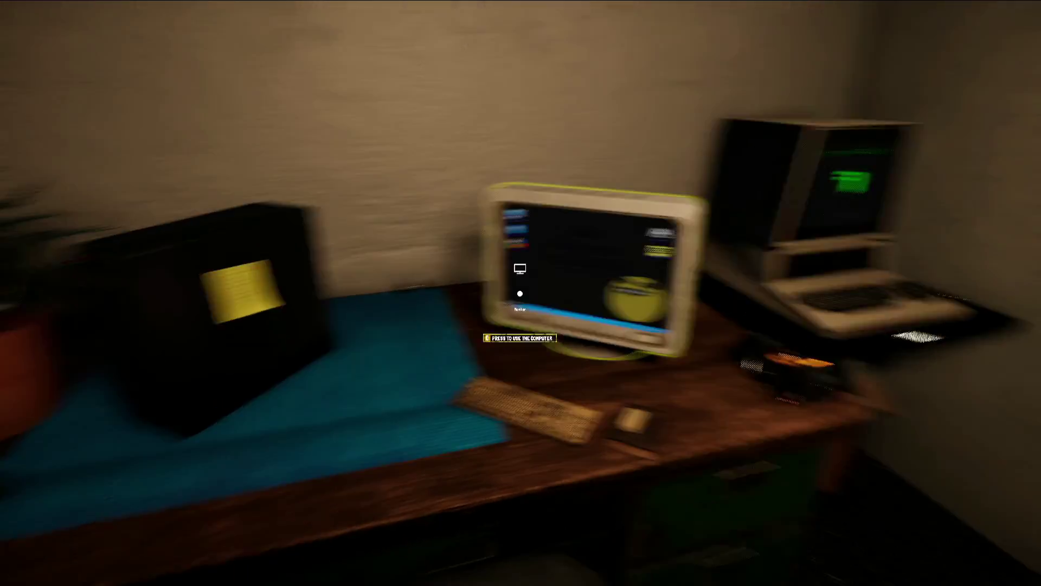
key("s")
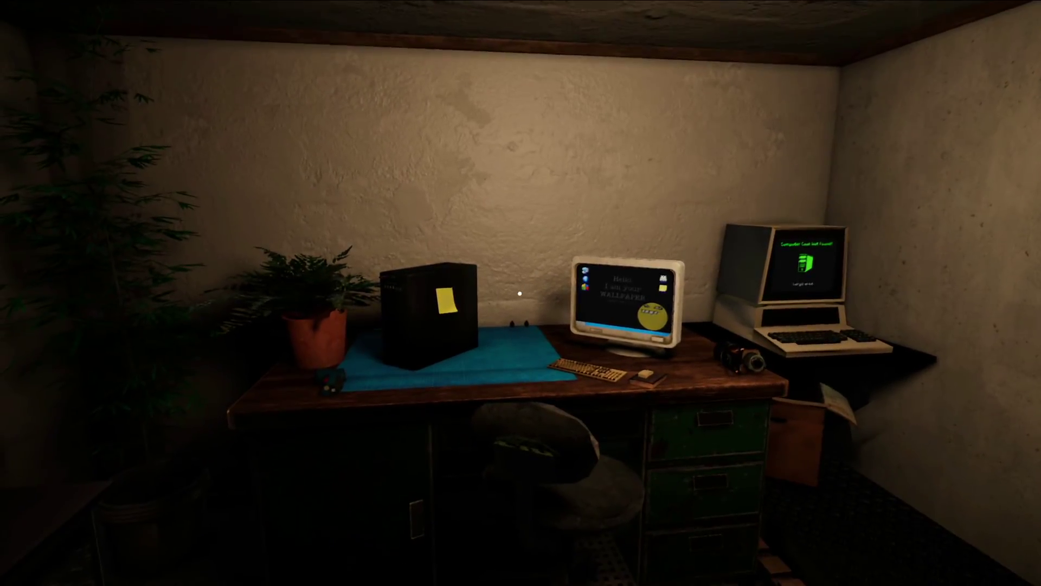
key("w")
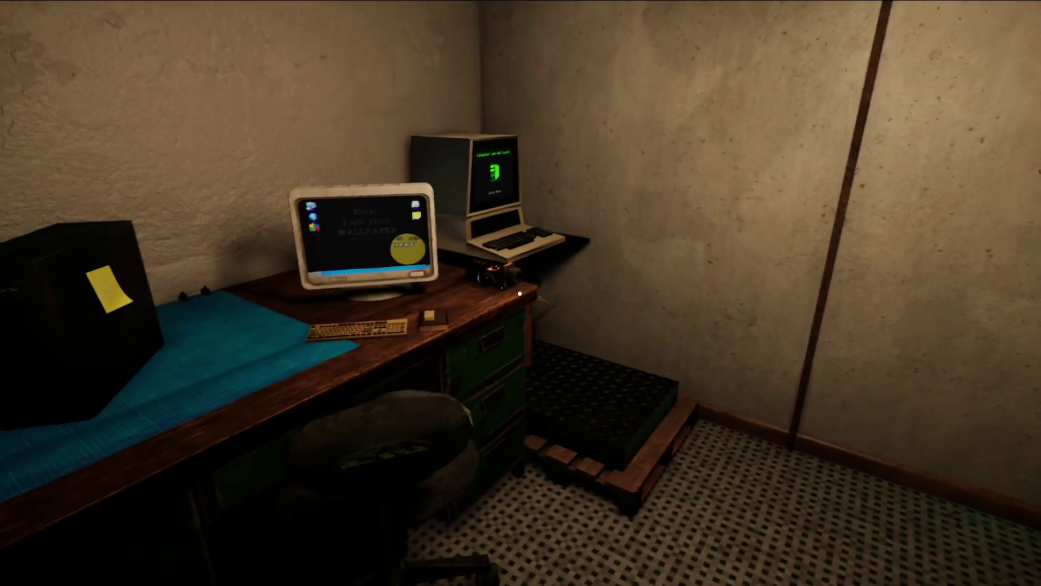
key("a")
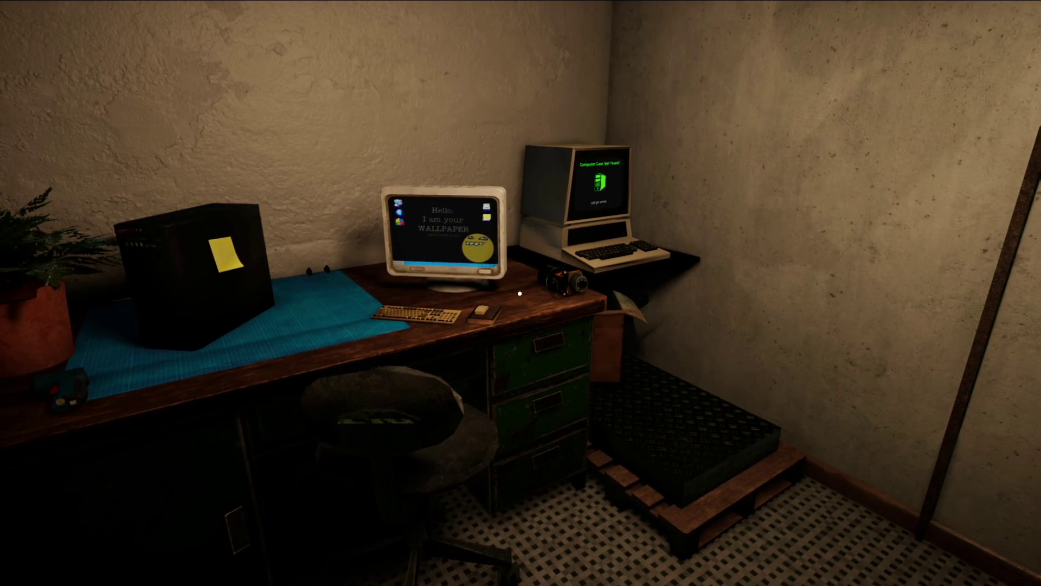
key("s")
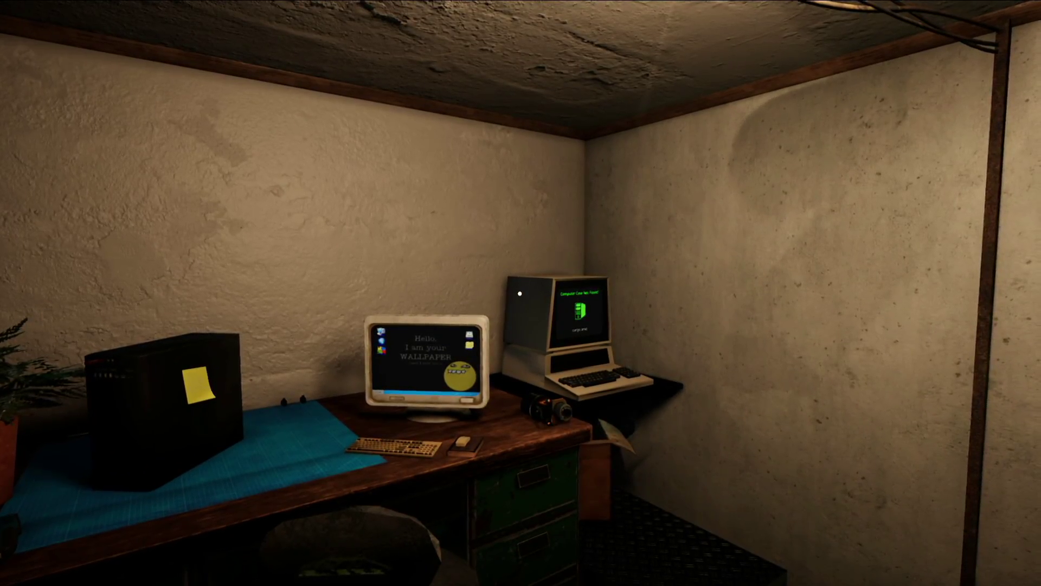